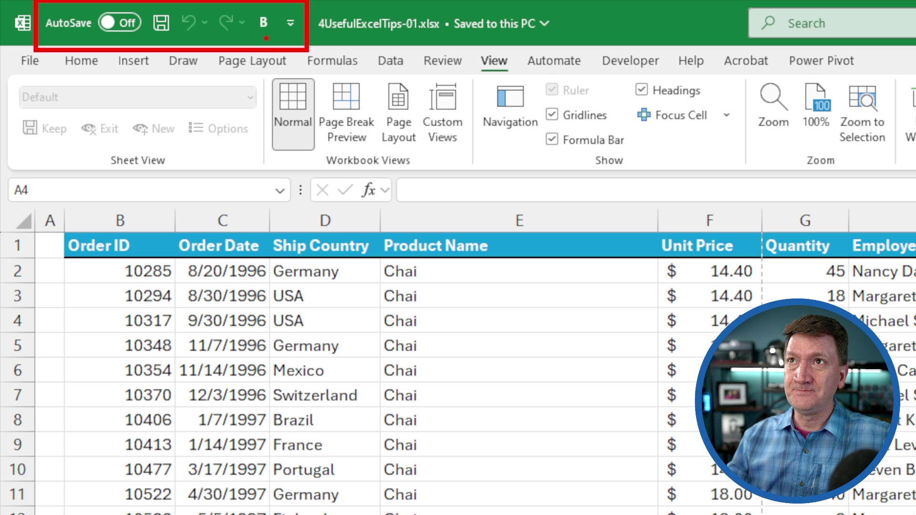
Add Print Preview and Print to the Quick Access Toolbar and use it to show the print preview.
{"action": "left_click", "coordinate": [291, 24]}
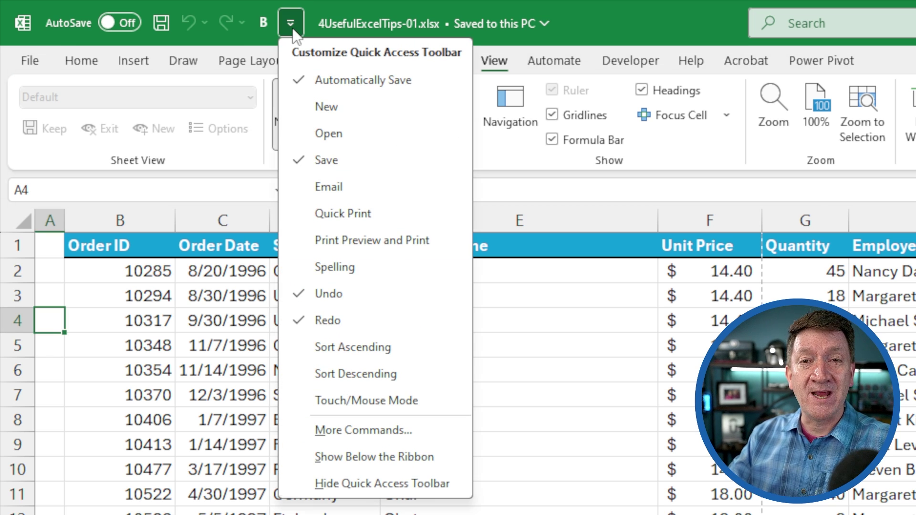
{"action": "left_click", "coordinate": [351, 242]}
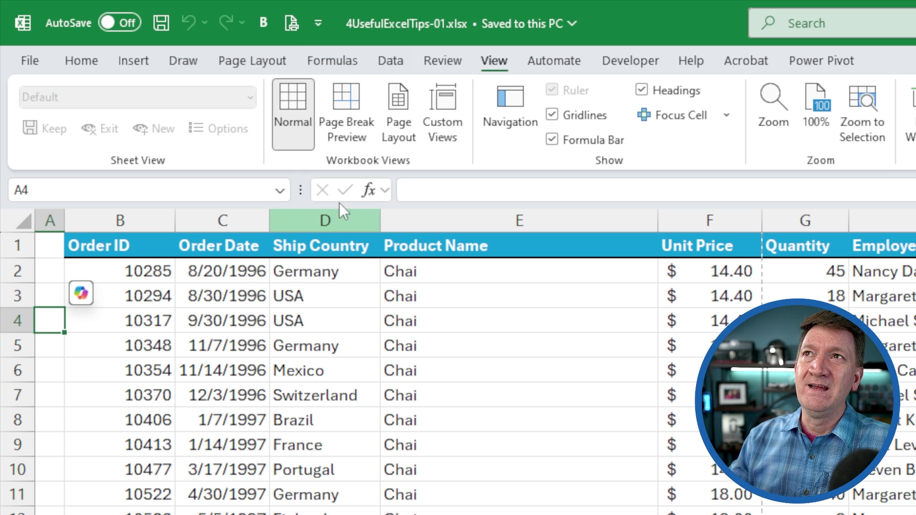
{"action": "left_click", "coordinate": [290, 31]}
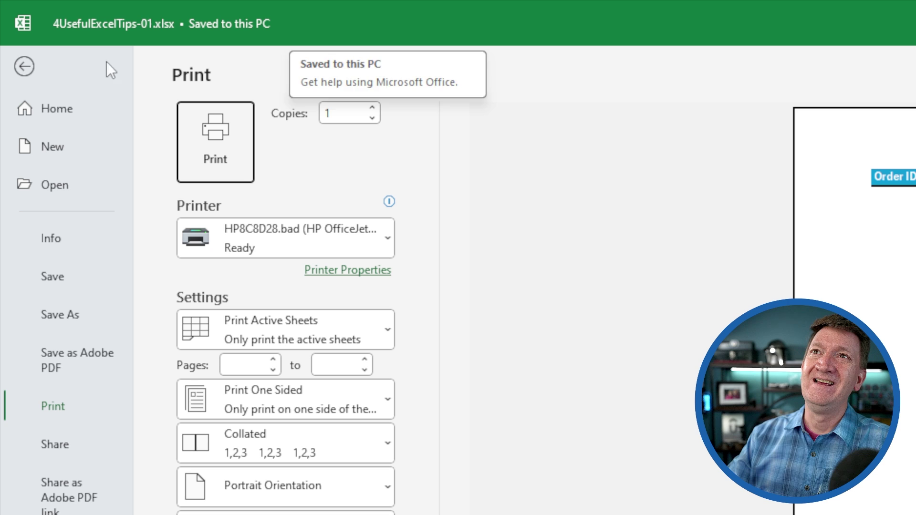
Return to the worksheet and remove Print Preview and Print from the Quick Access Toolbar.
{"action": "left_click", "coordinate": [25, 67]}
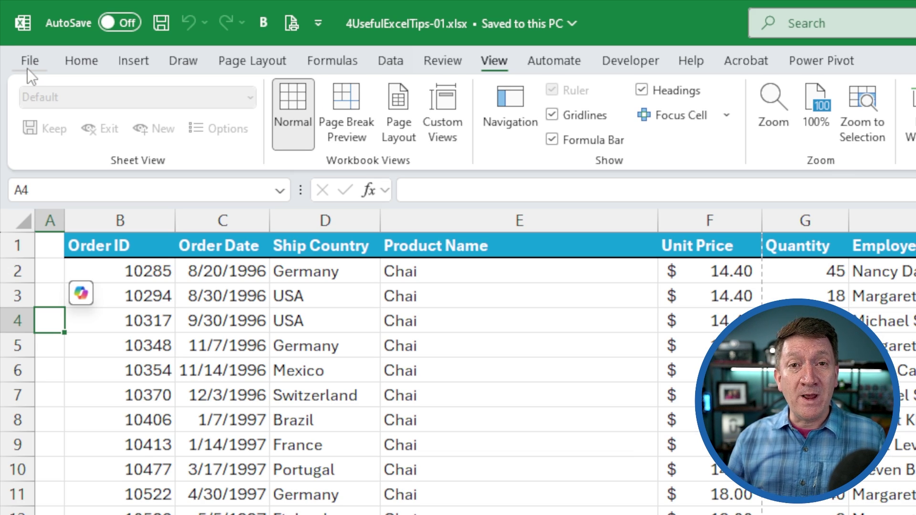
{"action": "left_click", "coordinate": [317, 24]}
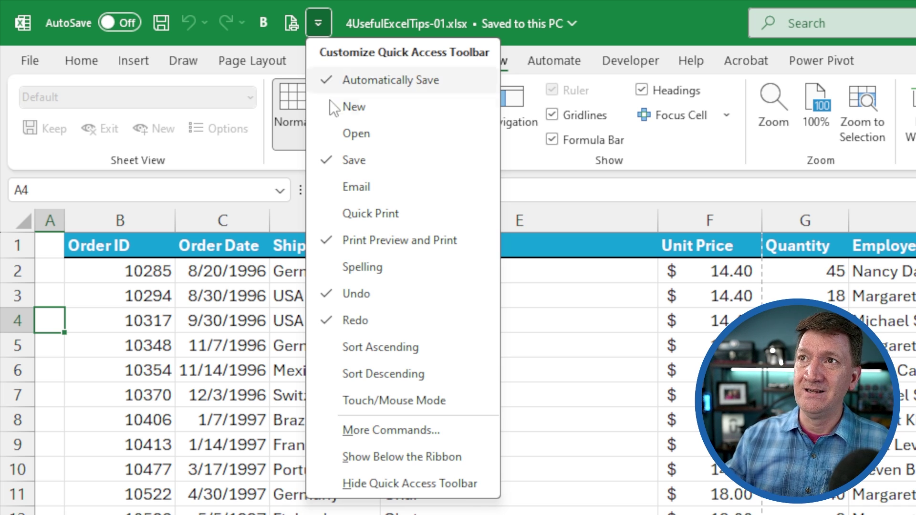
{"action": "left_click", "coordinate": [393, 243]}
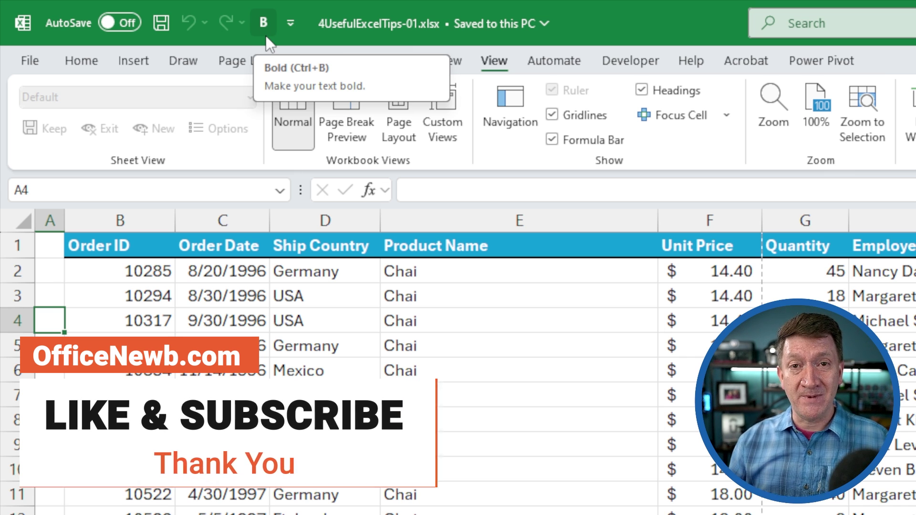
Add the Home tab's Increase Font Size command to the Quick Access Toolbar.
{"action": "left_click", "coordinate": [81, 58]}
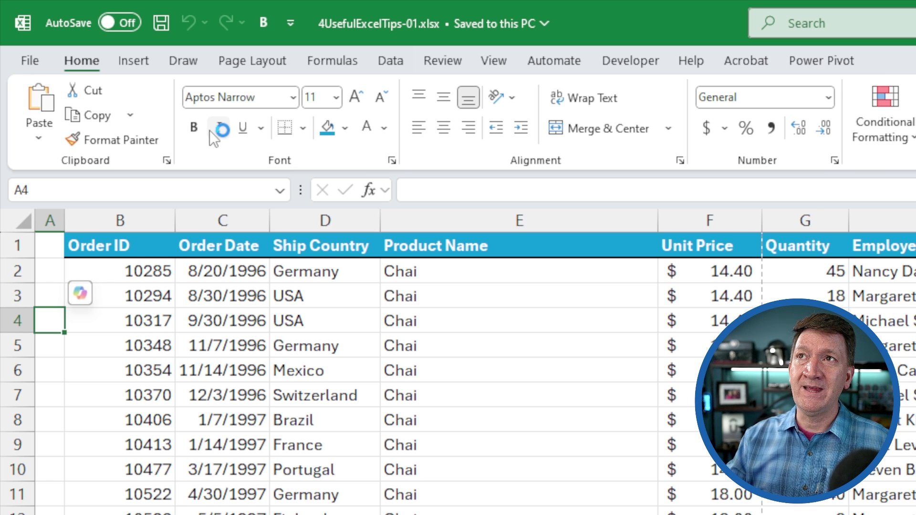
{"action": "right_click", "coordinate": [356, 95]}
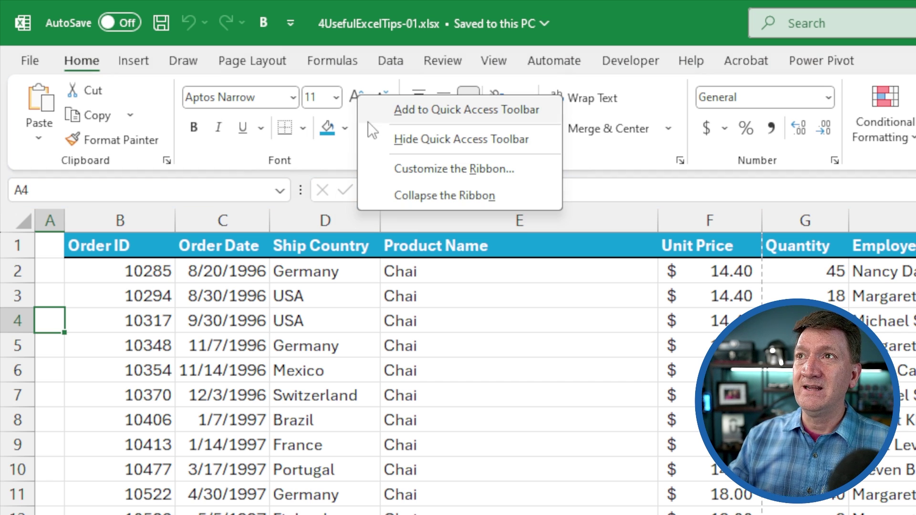
{"action": "left_click", "coordinate": [517, 116]}
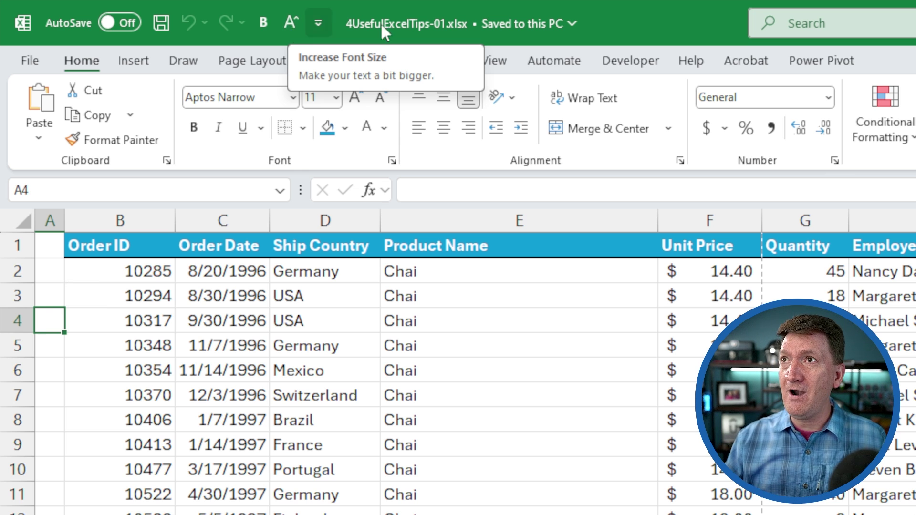
{"action": "left_click", "coordinate": [542, 60]}
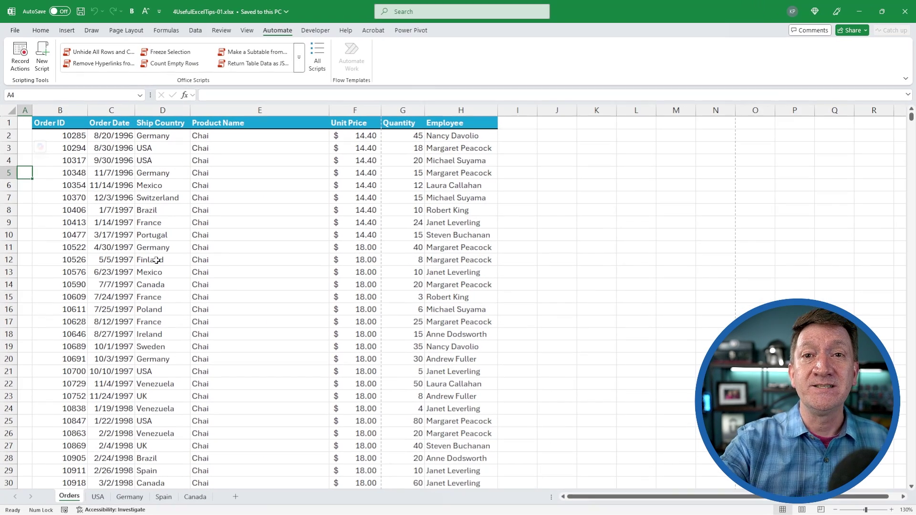
{"action": "key", "text": "Down"}
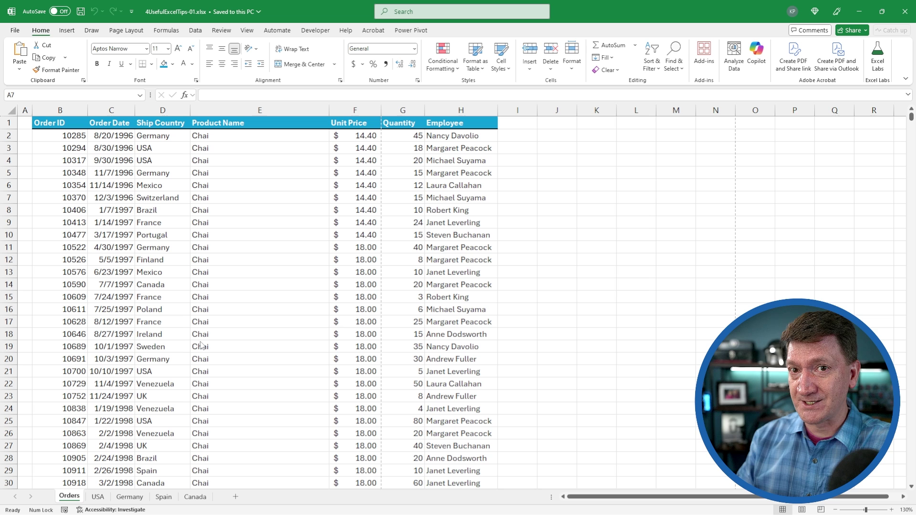
Select the USA sheet and group it with the Germany, Spain and Canada sheets.
{"action": "left_click", "coordinate": [97, 497]}
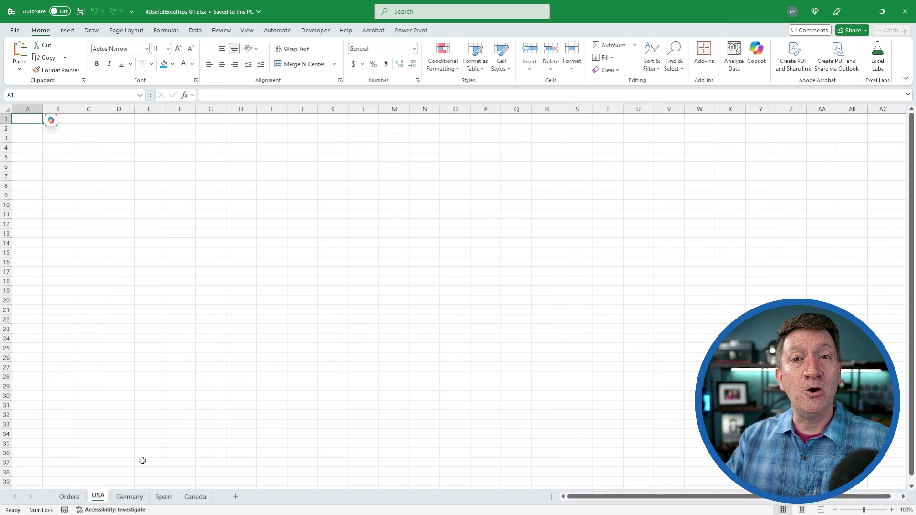
{"action": "left_click", "coordinate": [131, 499], "text": "ctrl"}
{"action": "left_click", "coordinate": [163, 498], "text": "ctrl"}
{"action": "left_click", "coordinate": [195, 498], "text": "ctrl"}
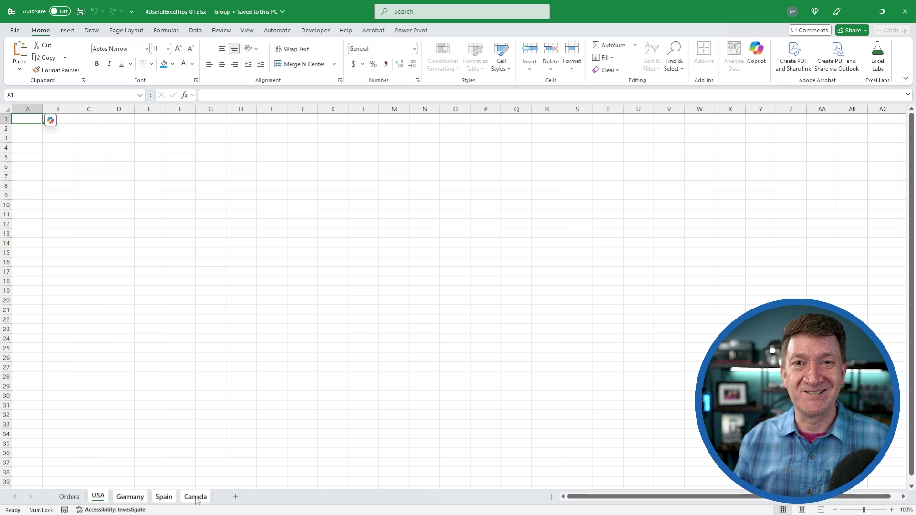
Enter the heading 'Country Orders' in cell B2.
{"action": "left_click", "coordinate": [59, 128]}
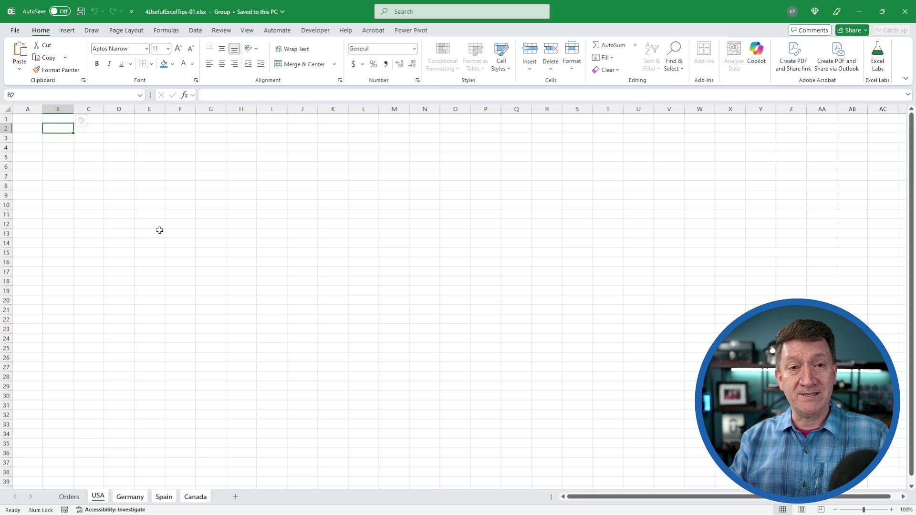
{"action": "type", "text": "Coun"}
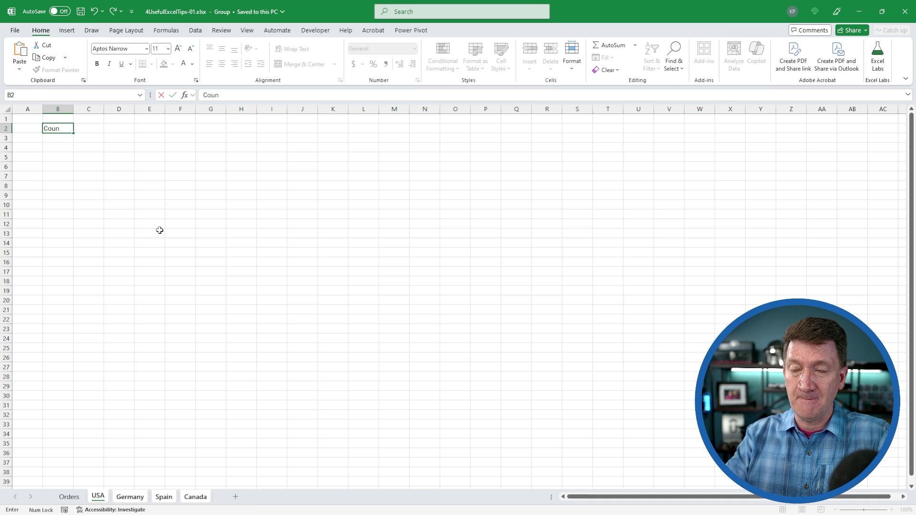
{"action": "type", "text": "try Order"}
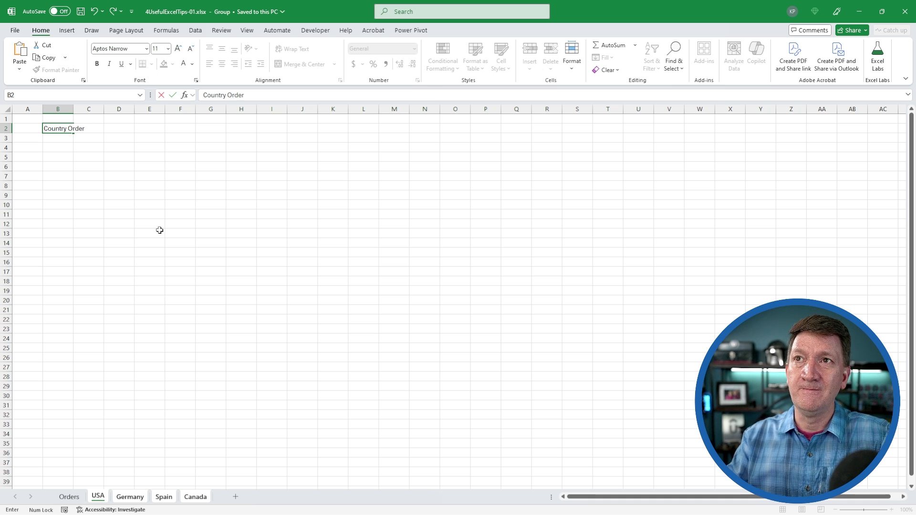
{"action": "type", "text": "s"}
{"action": "key", "text": "Return"}
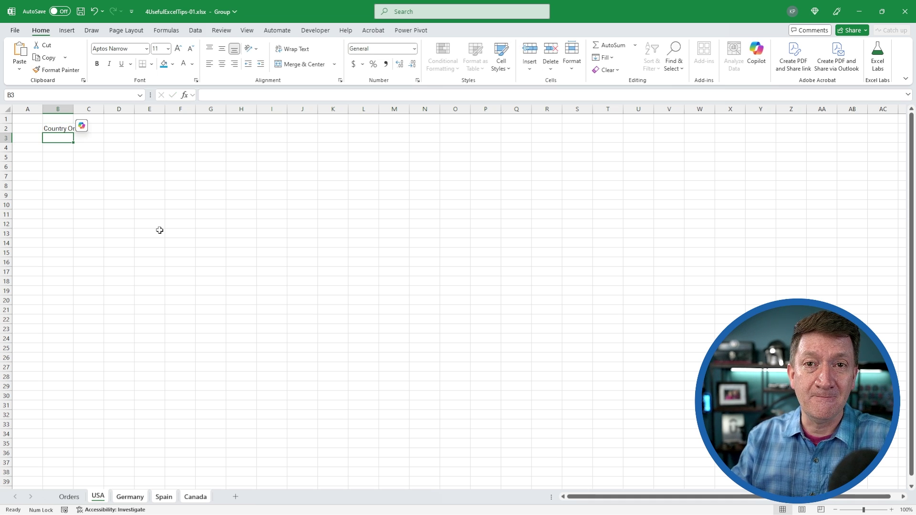
Make B2 bold, blue-filled, white text at size 20, and autofit column B.
{"action": "left_click", "coordinate": [50, 128]}
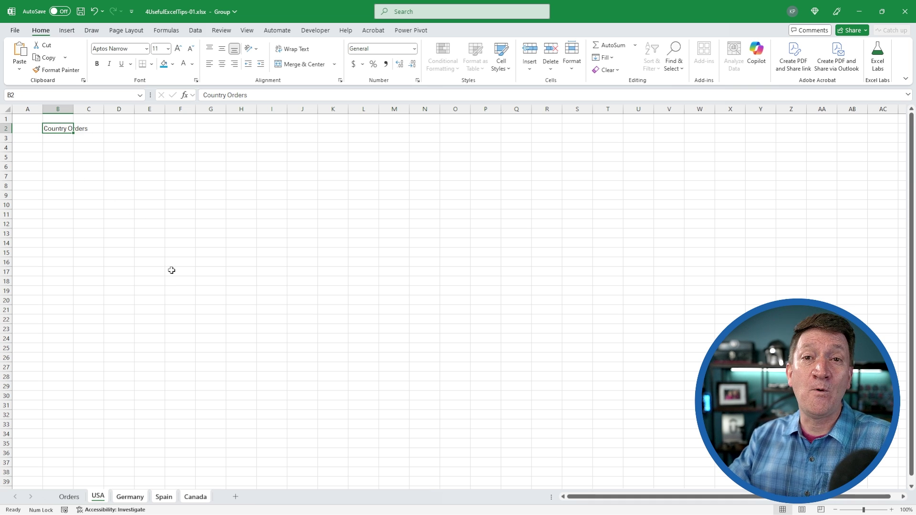
{"action": "left_click", "coordinate": [97, 64]}
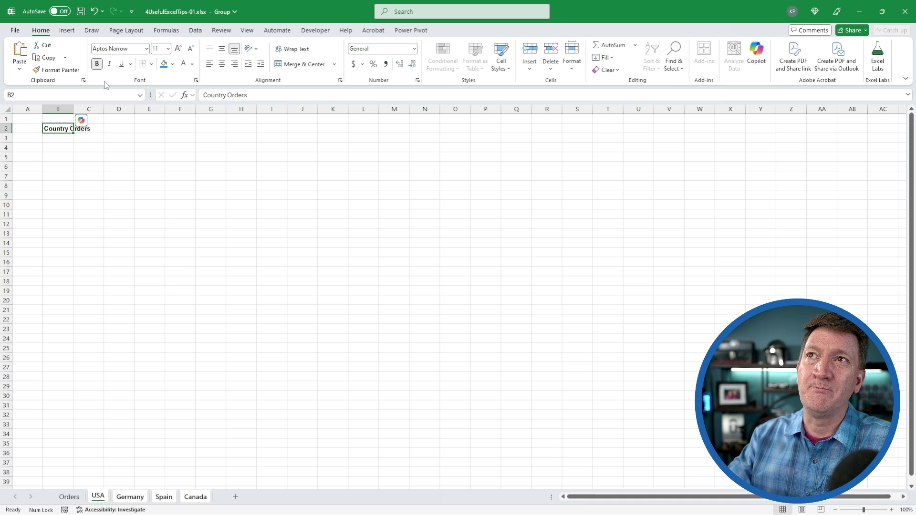
{"action": "left_click", "coordinate": [164, 65]}
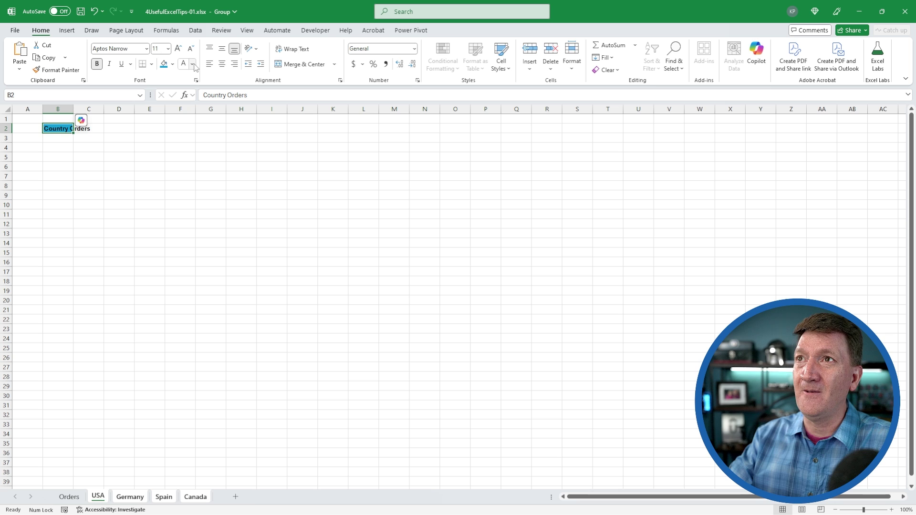
{"action": "left_click", "coordinate": [184, 63]}
{"action": "left_click", "coordinate": [178, 49]}
{"action": "left_click", "coordinate": [178, 49]}
{"action": "left_click", "coordinate": [178, 49]}
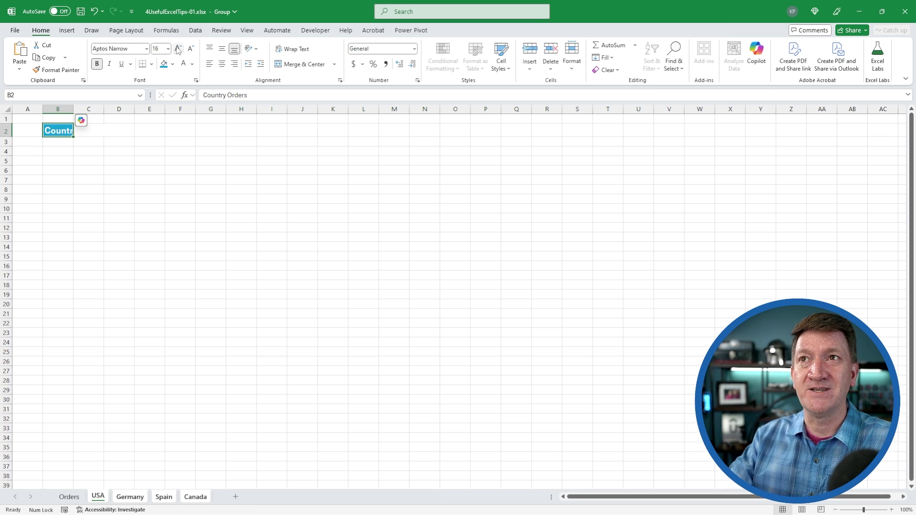
{"action": "left_click", "coordinate": [179, 49]}
{"action": "left_click", "coordinate": [178, 49]}
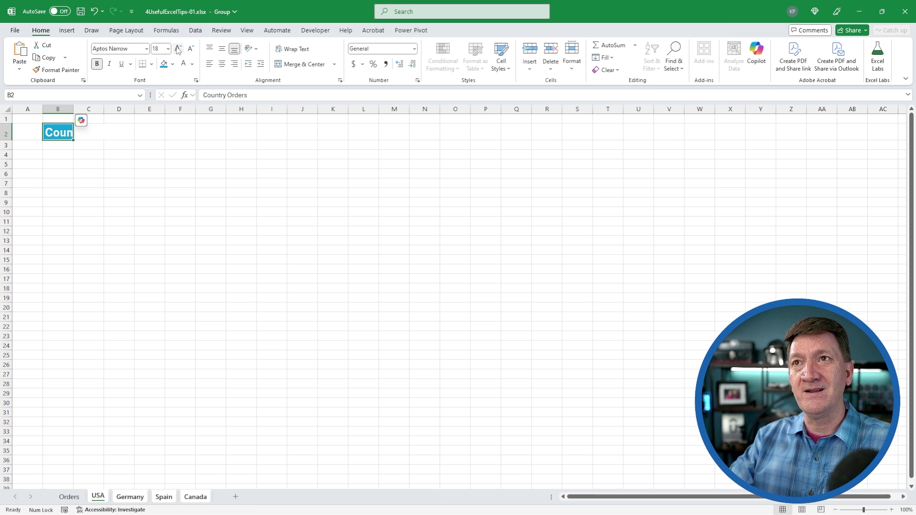
{"action": "double_click", "coordinate": [74, 110]}
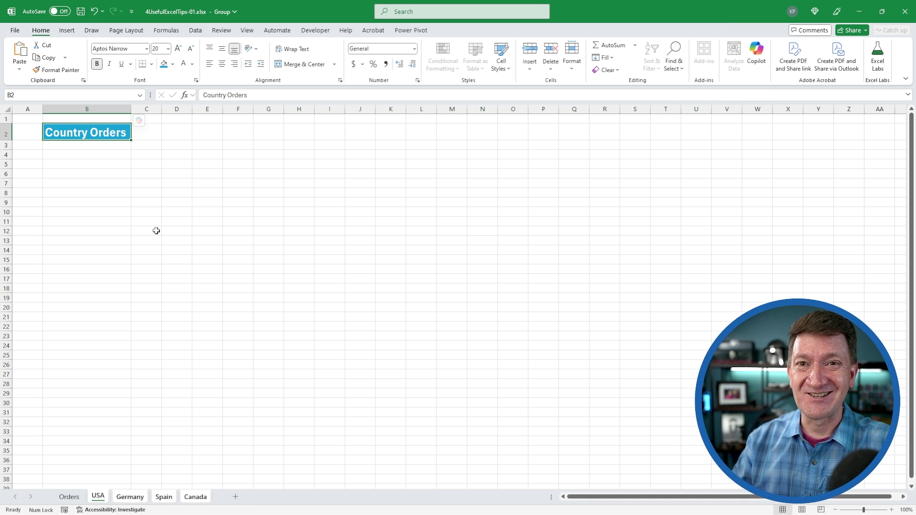
Step through the Orders, USA, Germany, Spain and Canada sheets to check the Country Orders heading.
{"action": "left_click", "coordinate": [70, 497]}
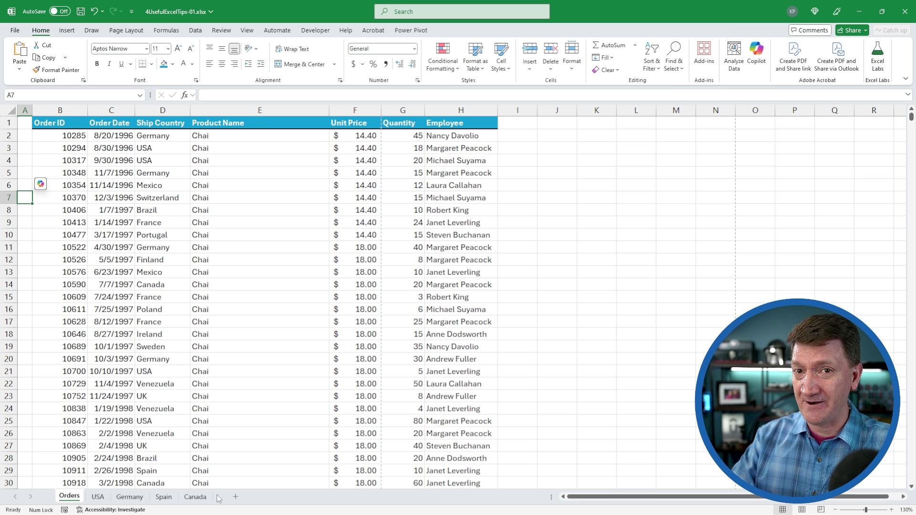
{"action": "left_click", "coordinate": [97, 497]}
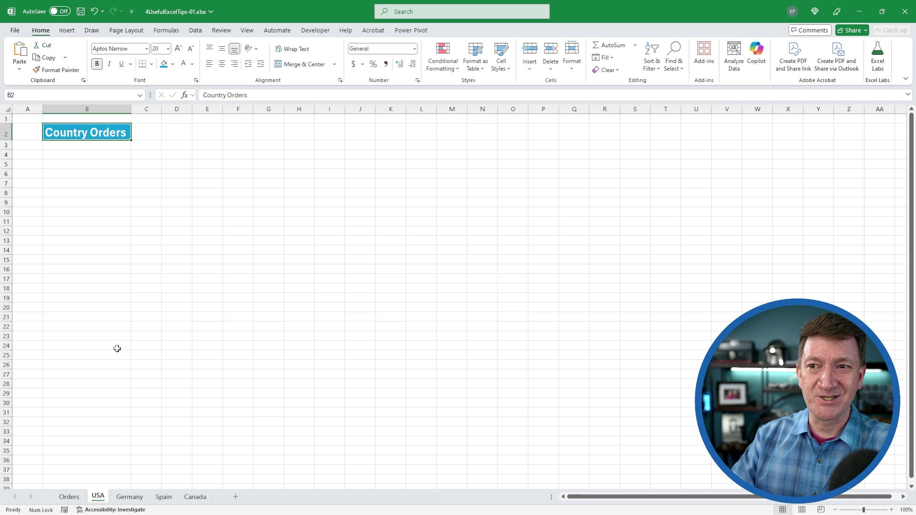
{"action": "left_click", "coordinate": [126, 497]}
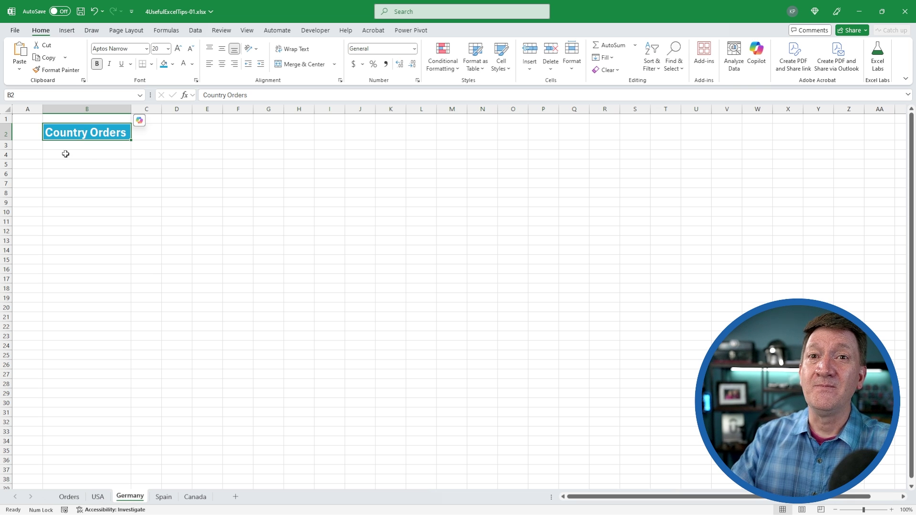
{"action": "left_click", "coordinate": [164, 496]}
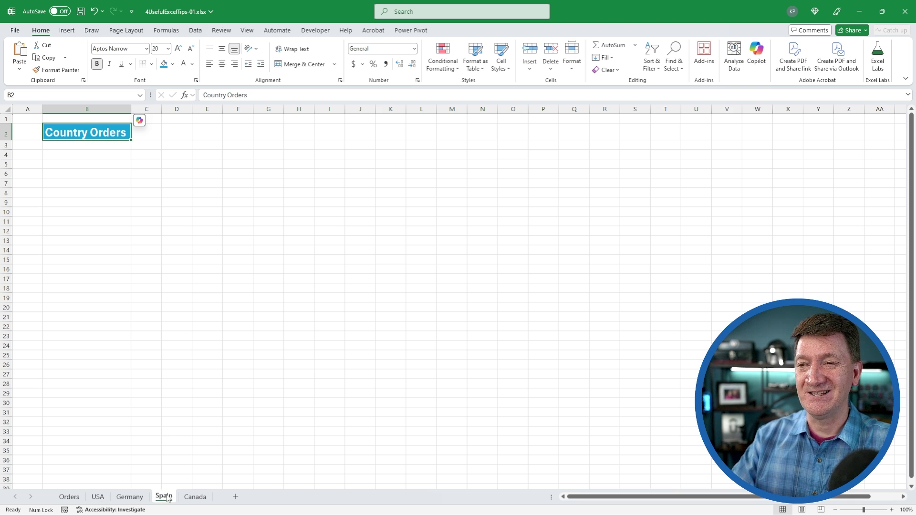
{"action": "left_click", "coordinate": [195, 496]}
{"action": "left_click", "coordinate": [99, 498]}
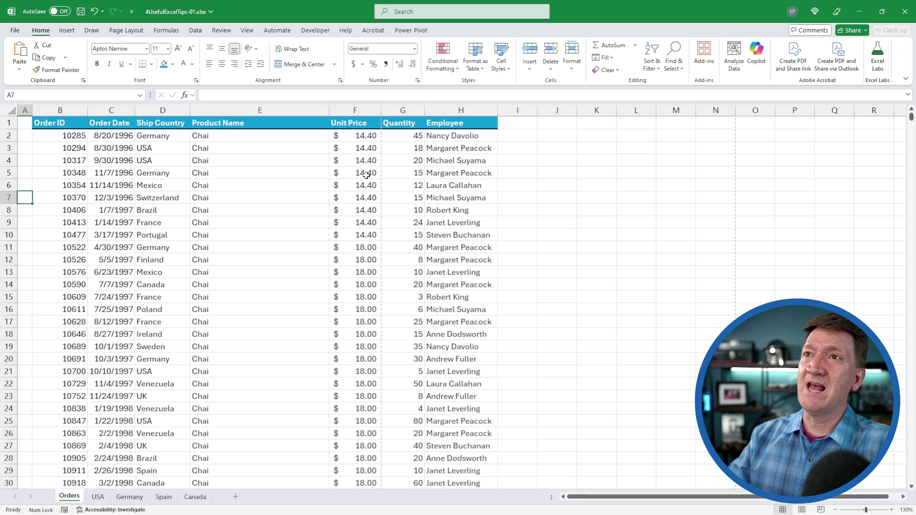
Move column D (Ship Country) to the table's end, after Employee, in column H.
{"action": "left_click", "coordinate": [163, 125]}
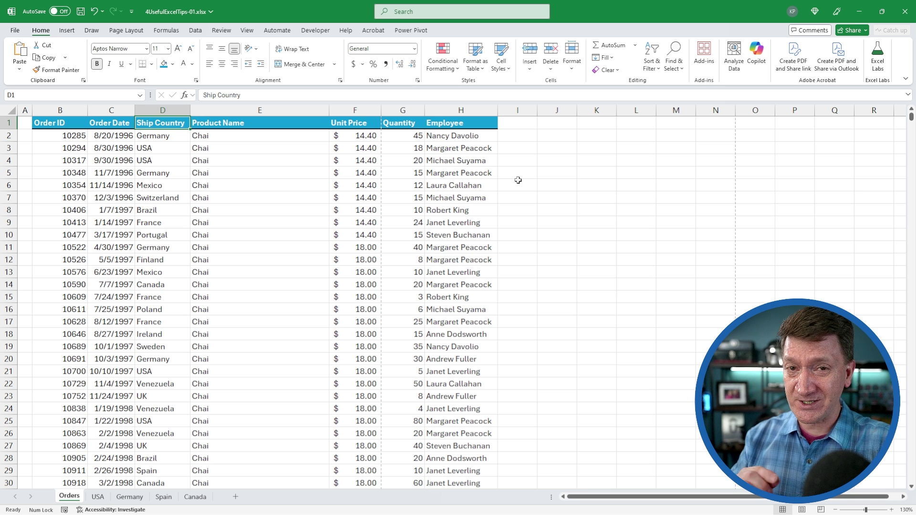
{"action": "left_click", "coordinate": [150, 109]}
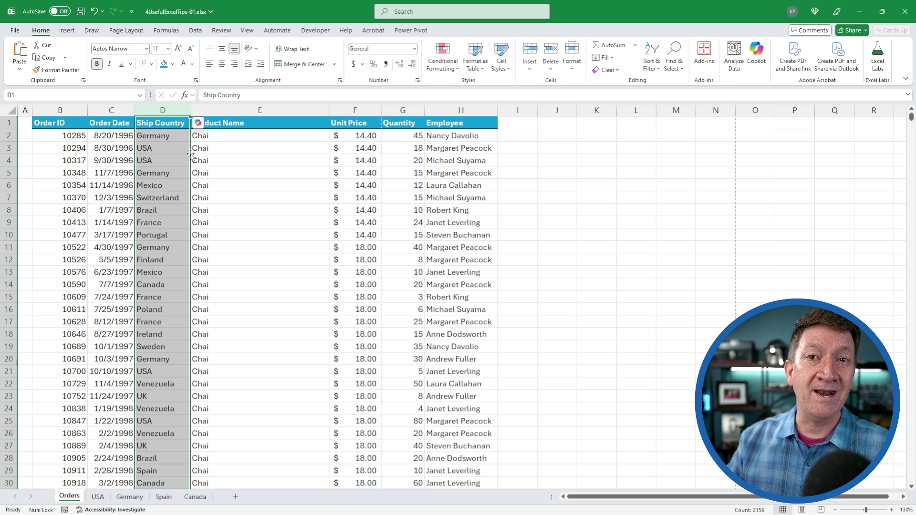
{"action": "left_click_drag", "start_coordinate": [191, 154], "coordinate": [490, 184]}
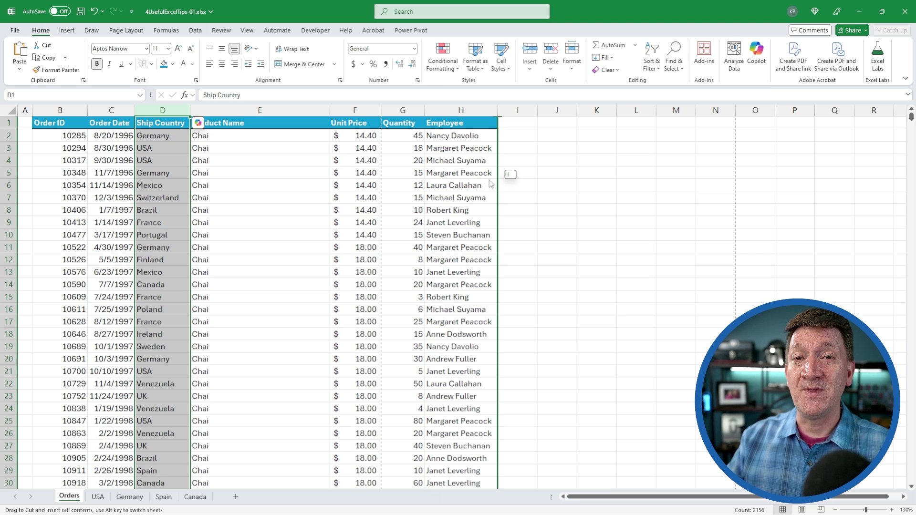
{"action": "left_click_drag", "start_coordinate": [490, 183], "coordinate": [488, 180]}
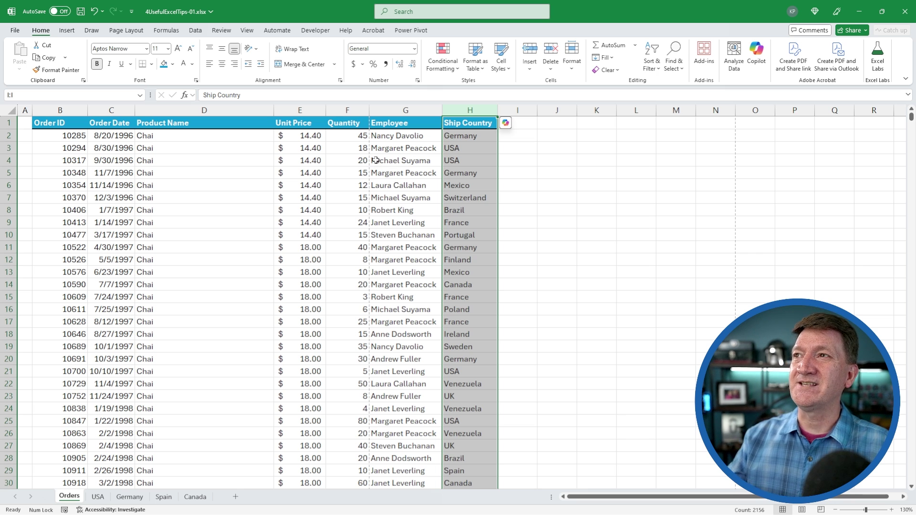
Move column G (Employee) into column C, directly after Order ID.
{"action": "left_click", "coordinate": [402, 108]}
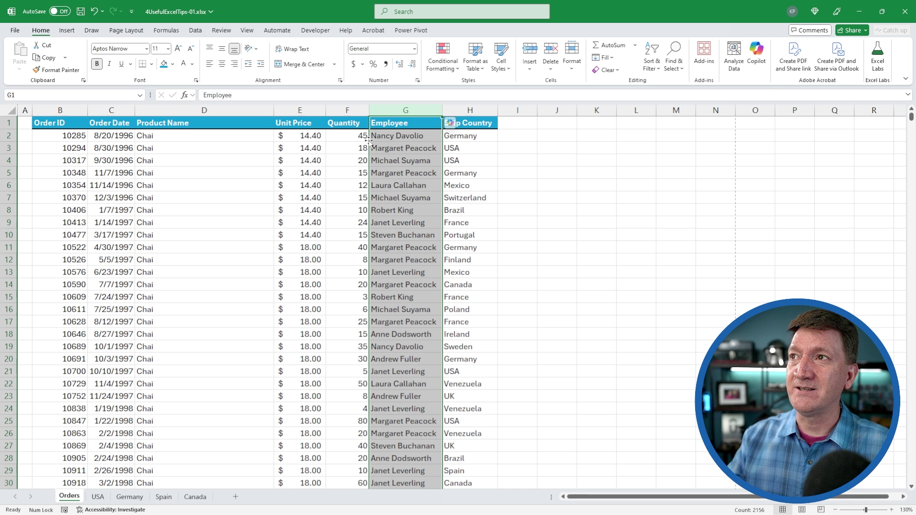
{"action": "left_click_drag", "start_coordinate": [368, 141], "coordinate": [89, 142]}
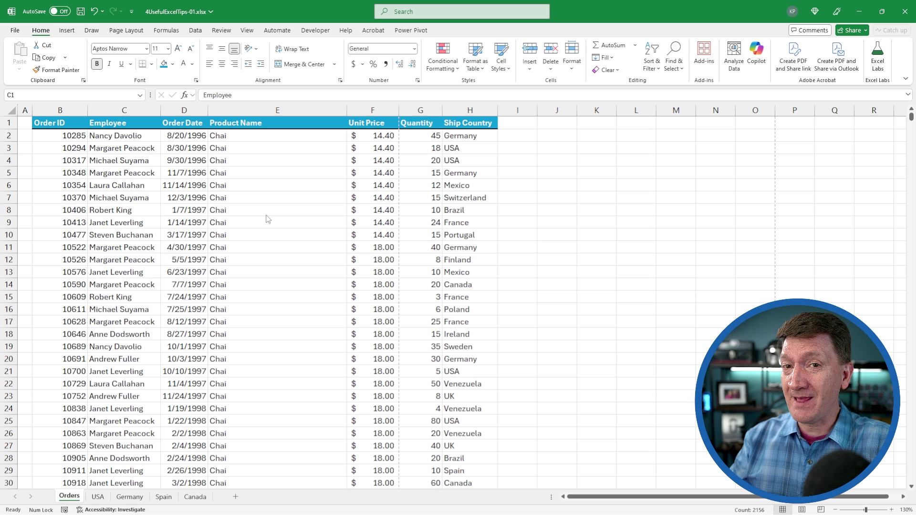
Add an 'Order Total' header in I1 and autofit column I to fit it.
{"action": "key", "text": "ctrl+space"}
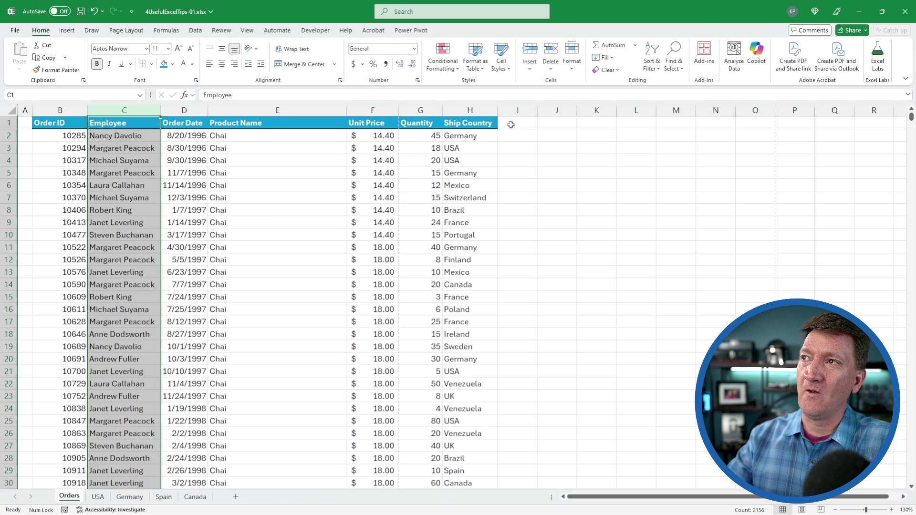
{"action": "key", "text": "F2"}
{"action": "left_click", "coordinate": [515, 123]}
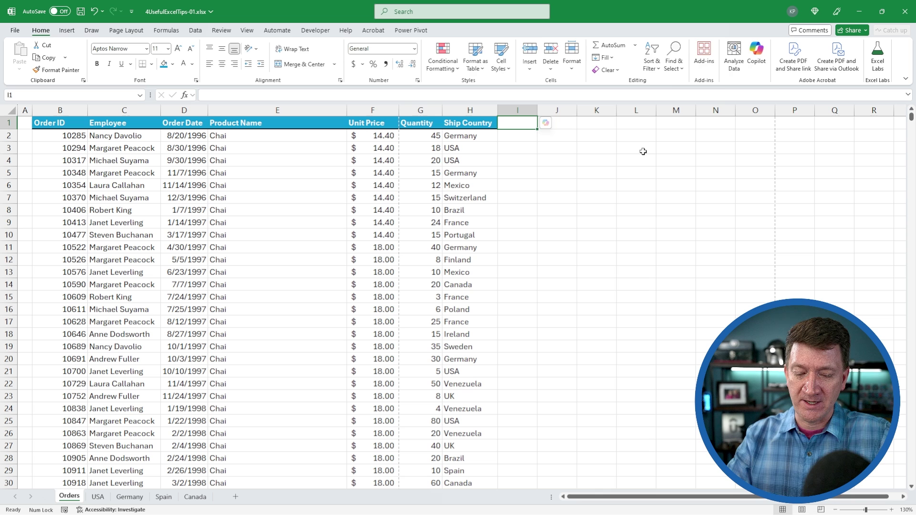
{"action": "type", "text": "Order Total"}
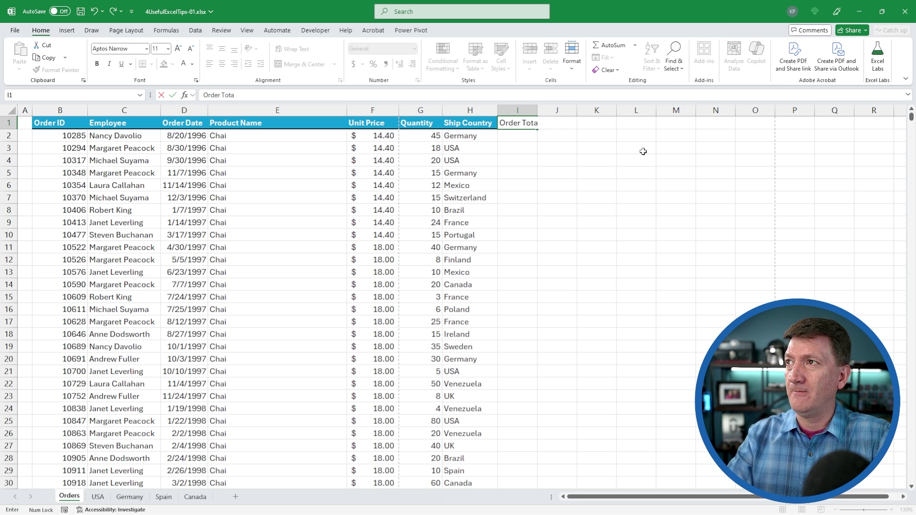
{"action": "key", "text": "Return"}
{"action": "double_click", "coordinate": [537, 109]}
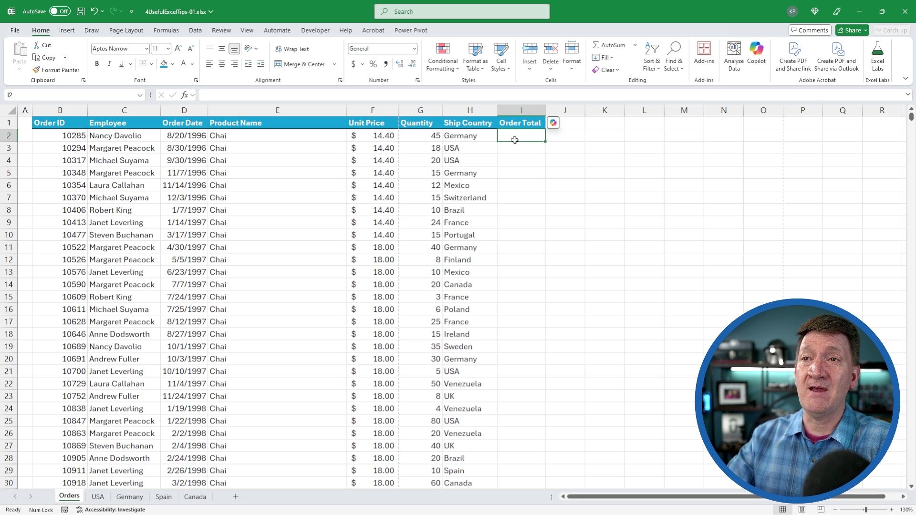
Check how far the Order IDs run, then go back to the top and select I2.
{"action": "left_click", "coordinate": [75, 137]}
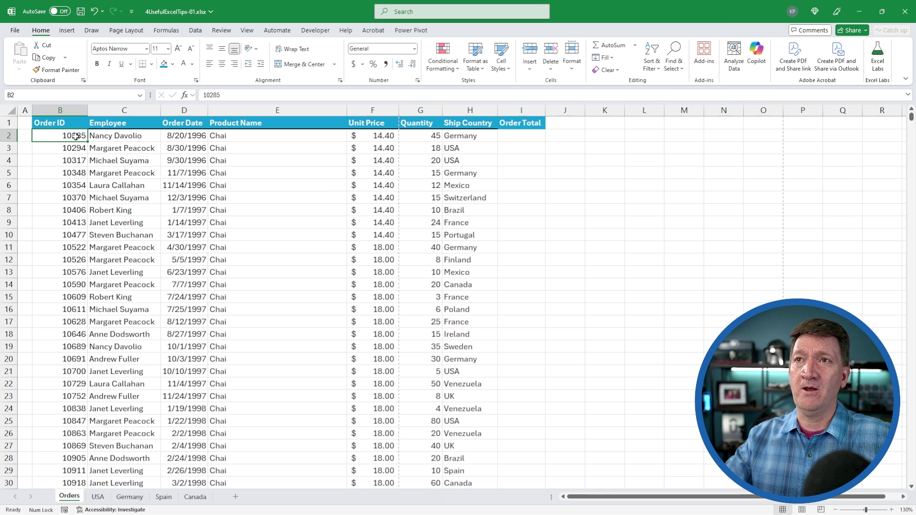
{"action": "key", "text": "ctrl+shift+Down"}
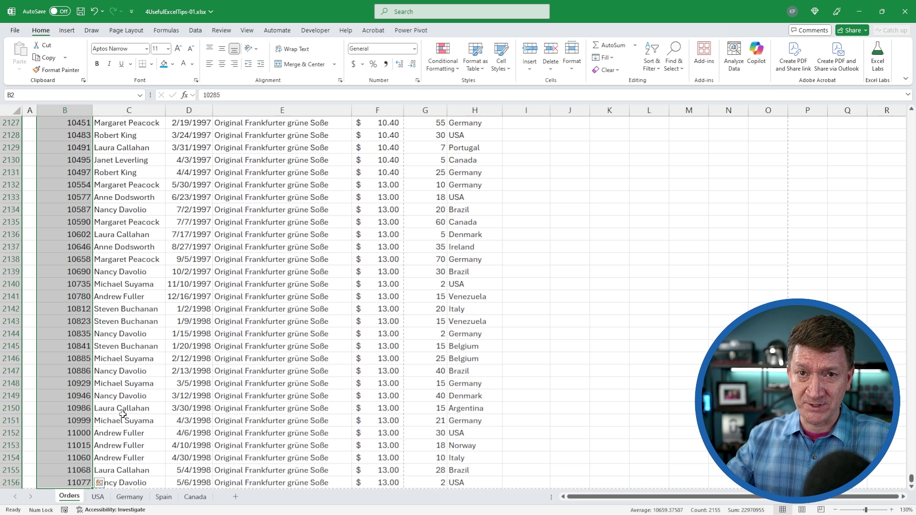
{"action": "key", "text": "ctrl+Up"}
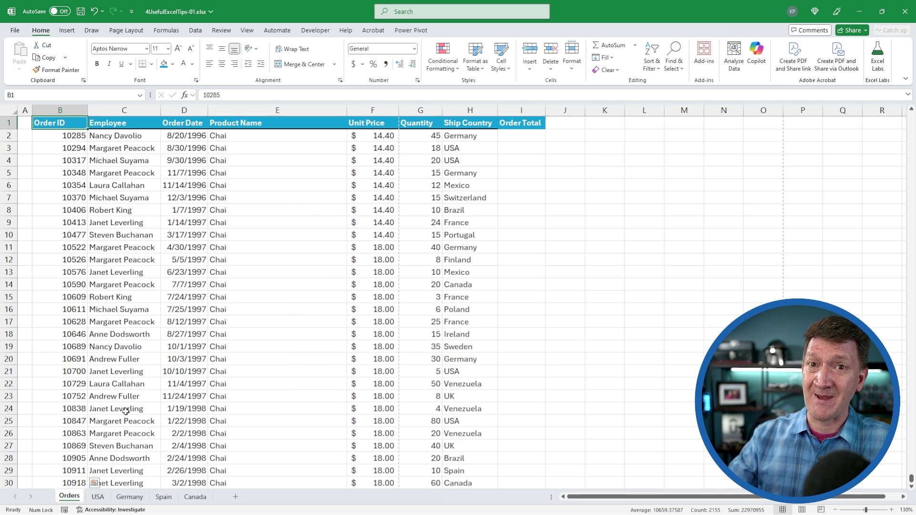
{"action": "left_click", "coordinate": [513, 138]}
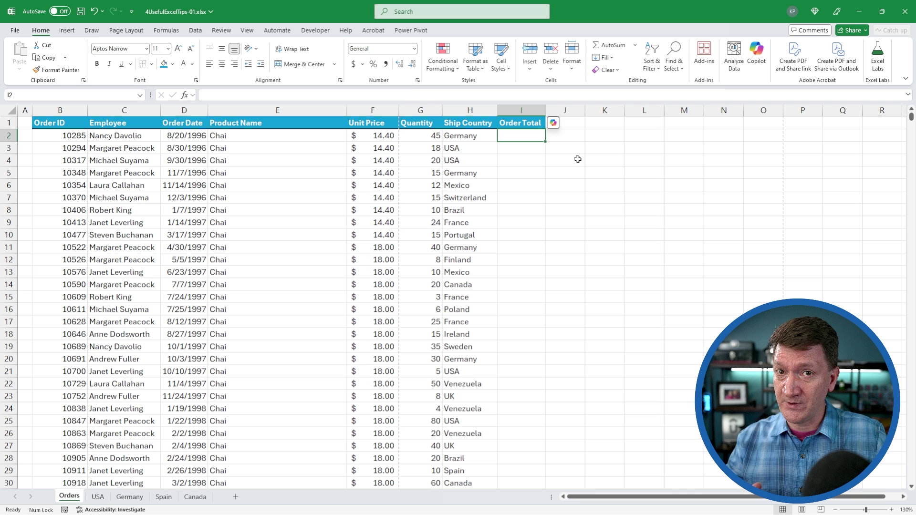
Enter =F2*G2 in I2, giving a first order total of $648.00.
{"action": "type", "text": "="}
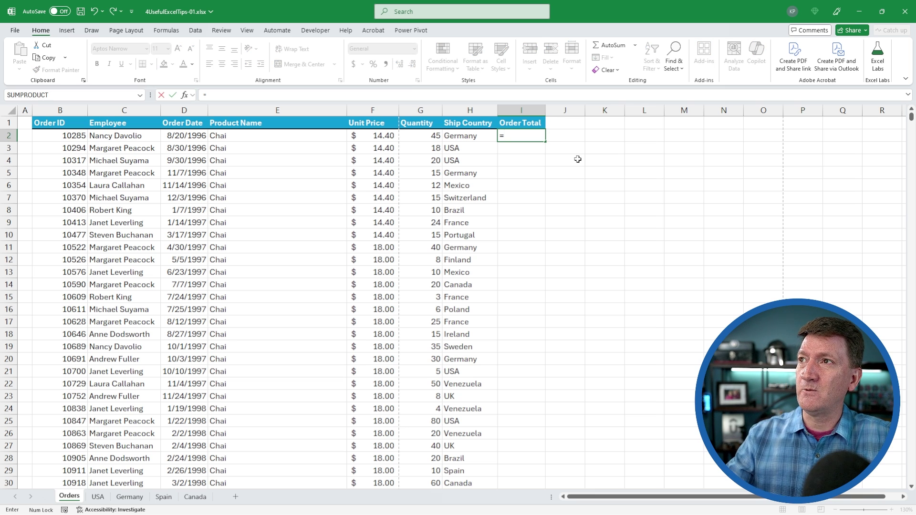
{"action": "left_click", "coordinate": [390, 137]}
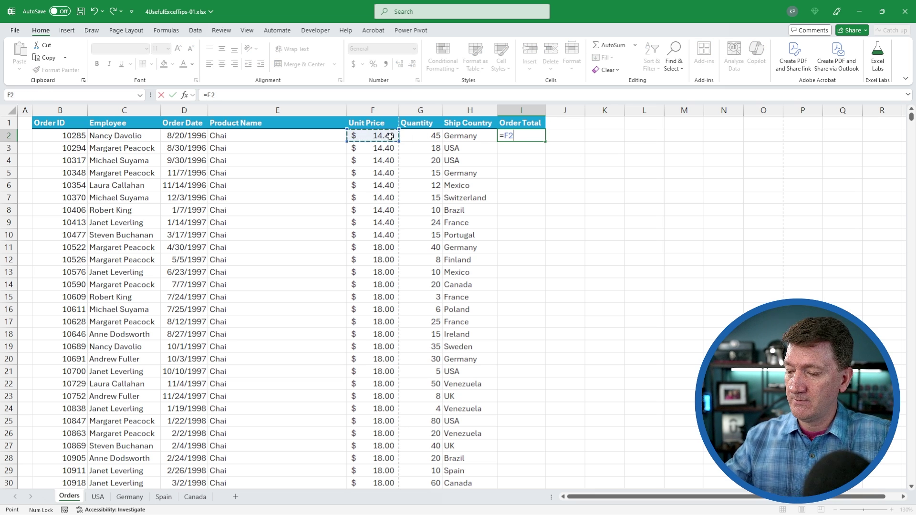
{"action": "type", "text": "*"}
{"action": "left_click", "coordinate": [418, 139]}
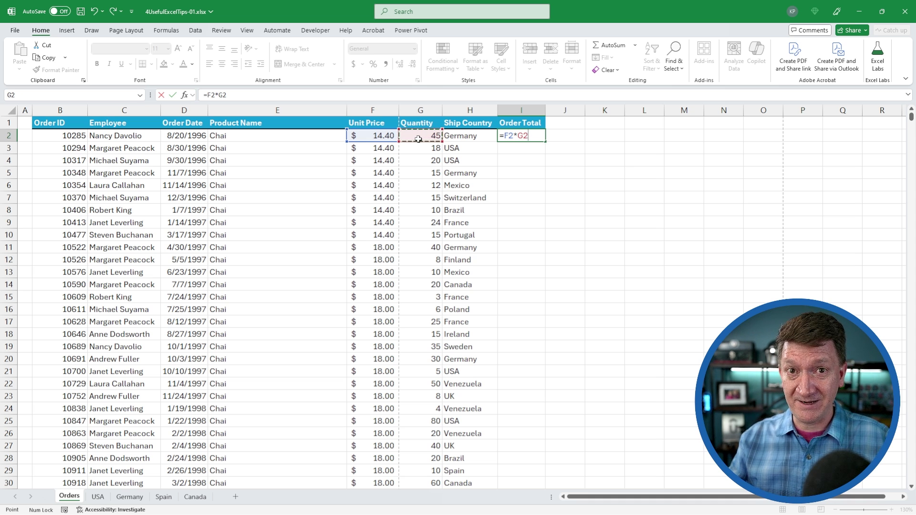
{"action": "key", "text": "Return"}
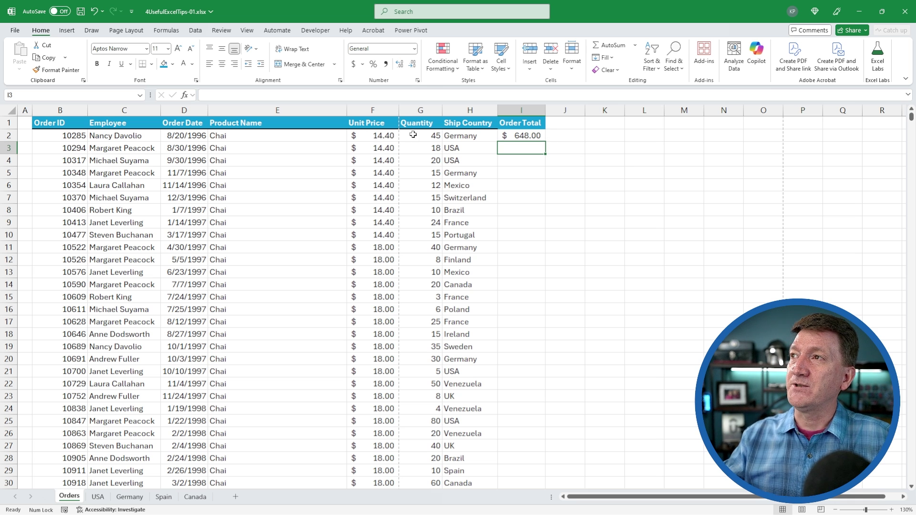
Fill the Order Total formula in I2 down through every order row of column I.
{"action": "left_click", "coordinate": [514, 136]}
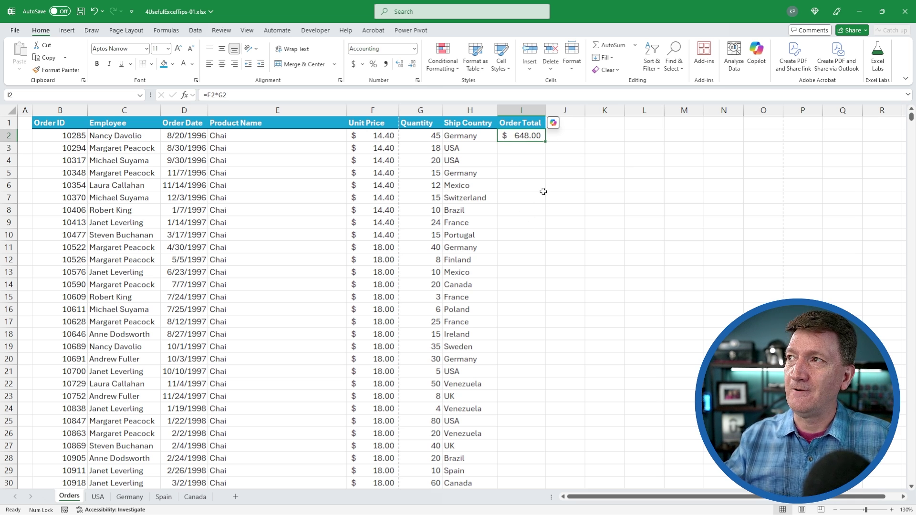
{"action": "left_click_drag", "start_coordinate": [547, 145], "coordinate": [603, 216]}
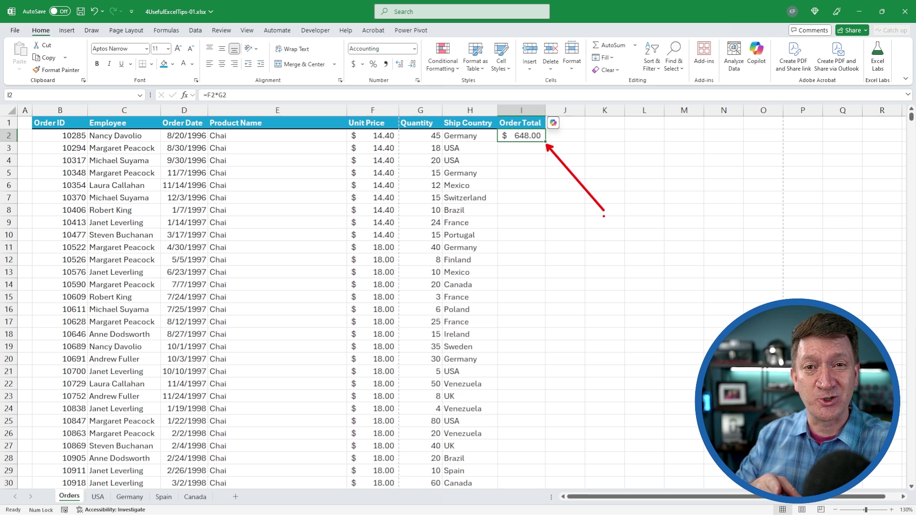
{"action": "key", "text": "Escape"}
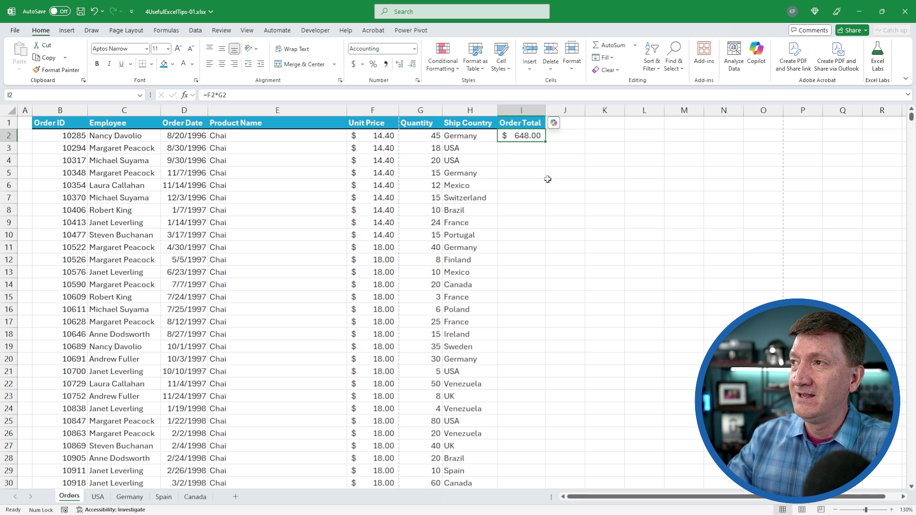
{"action": "double_click", "coordinate": [546, 143]}
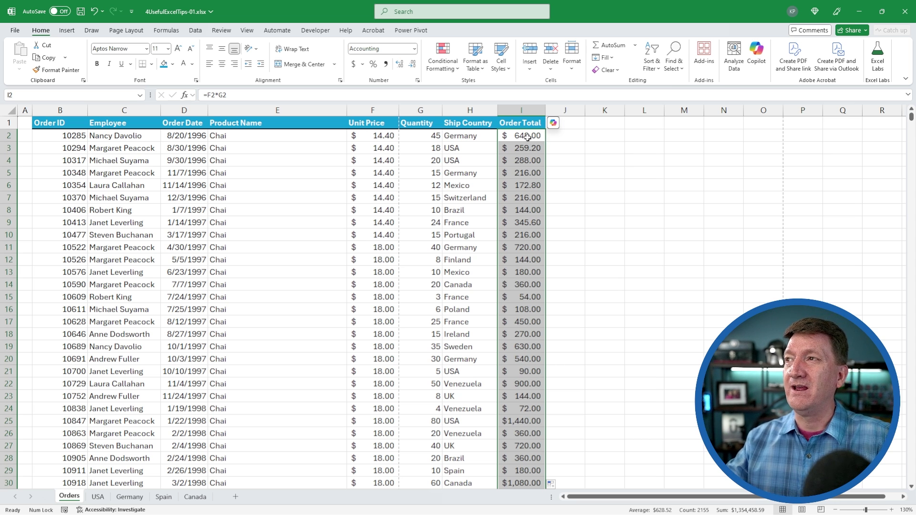
Check that the filled totals reach row 2156, then return to cell I2.
{"action": "left_click", "coordinate": [527, 137]}
{"action": "double_click", "coordinate": [527, 136]}
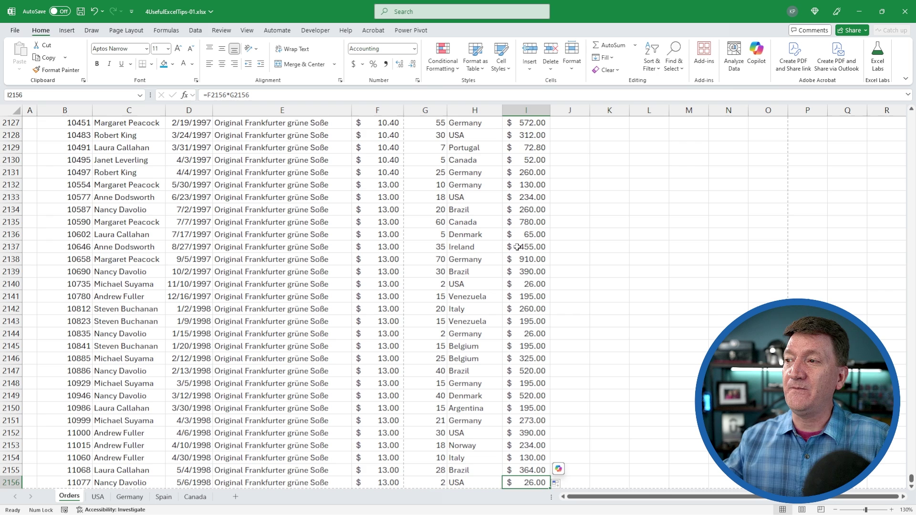
{"action": "scroll", "coordinate": [525, 381], "scroll_direction": "down", "scroll_amount": 1}
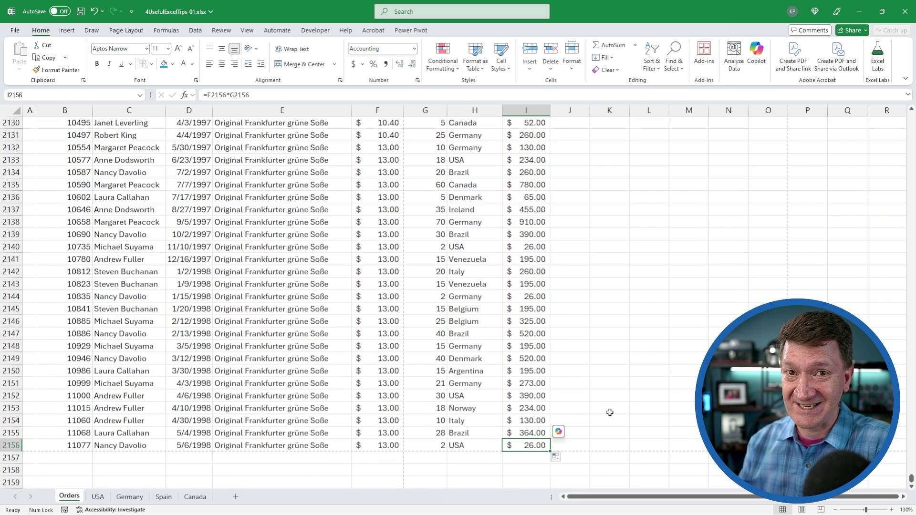
{"action": "key", "text": "ctrl+Up"}
{"action": "key", "text": "Down"}
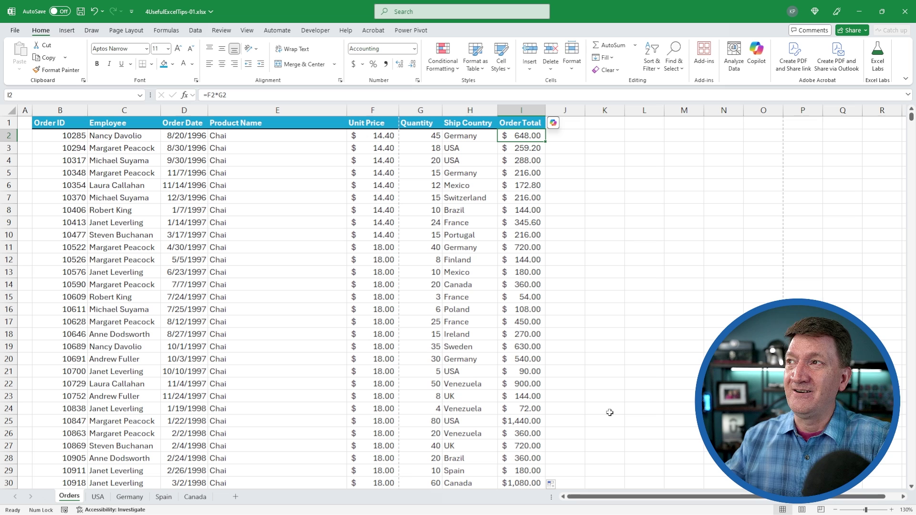